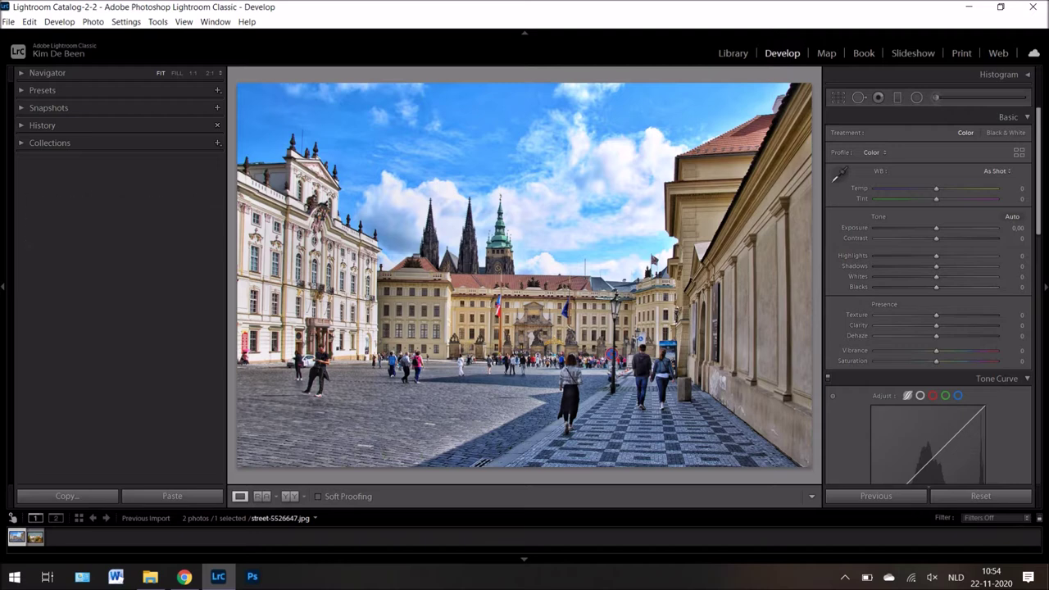
Straighten the photo along the castle roofline to a -0.85 angle and apply the crop.
click(843, 103)
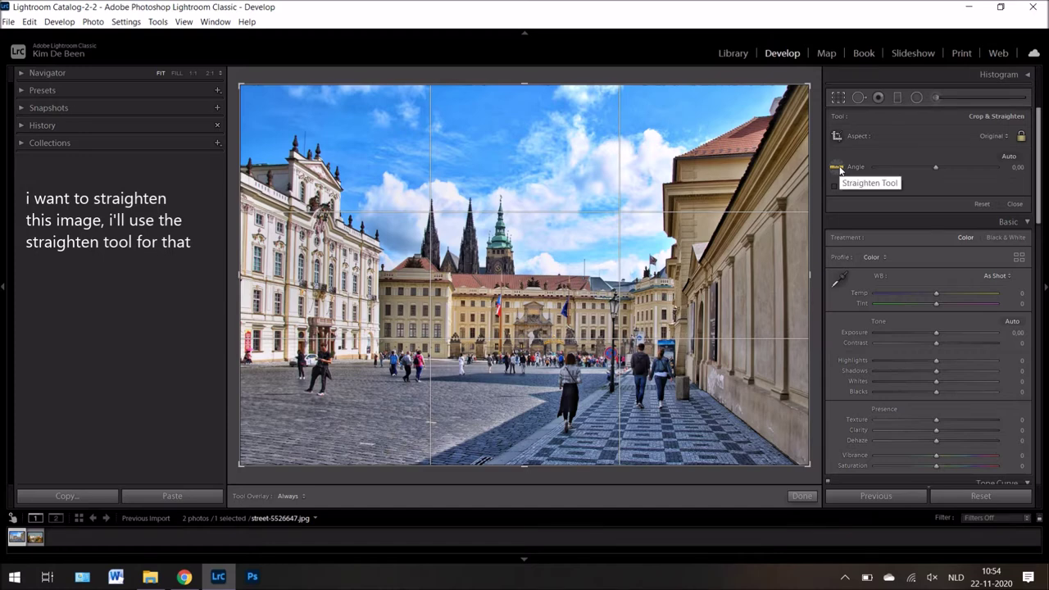
click(837, 168)
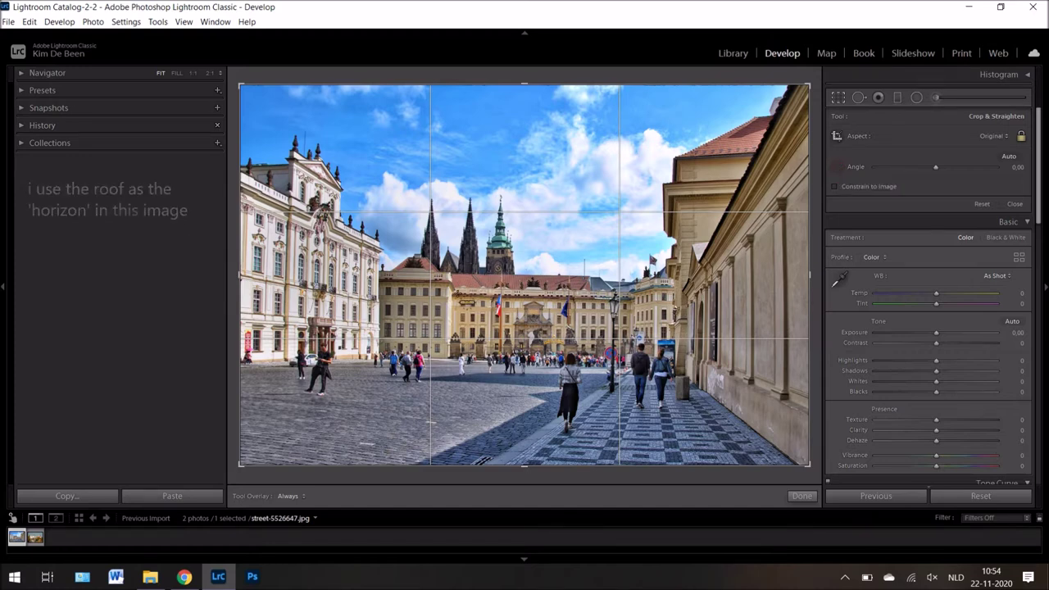
drag(459, 303, 632, 303)
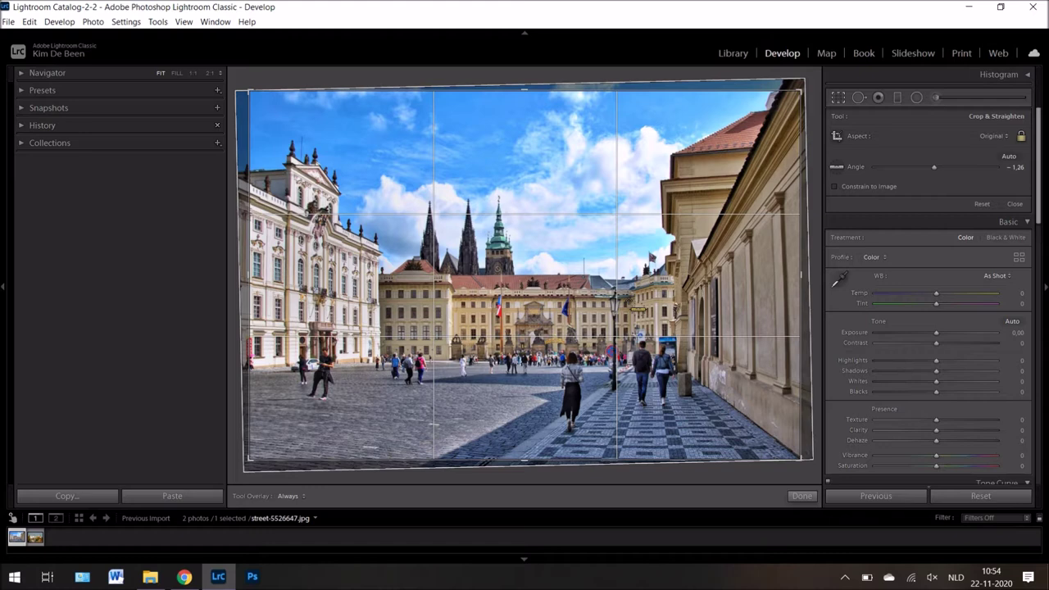
drag(934, 166, 934, 166)
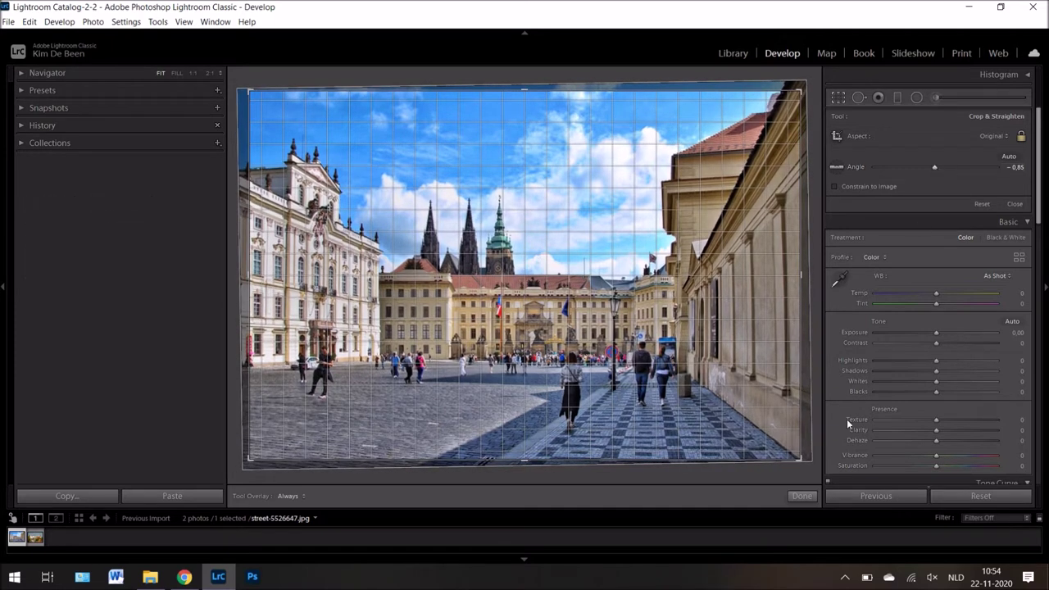
click(802, 496)
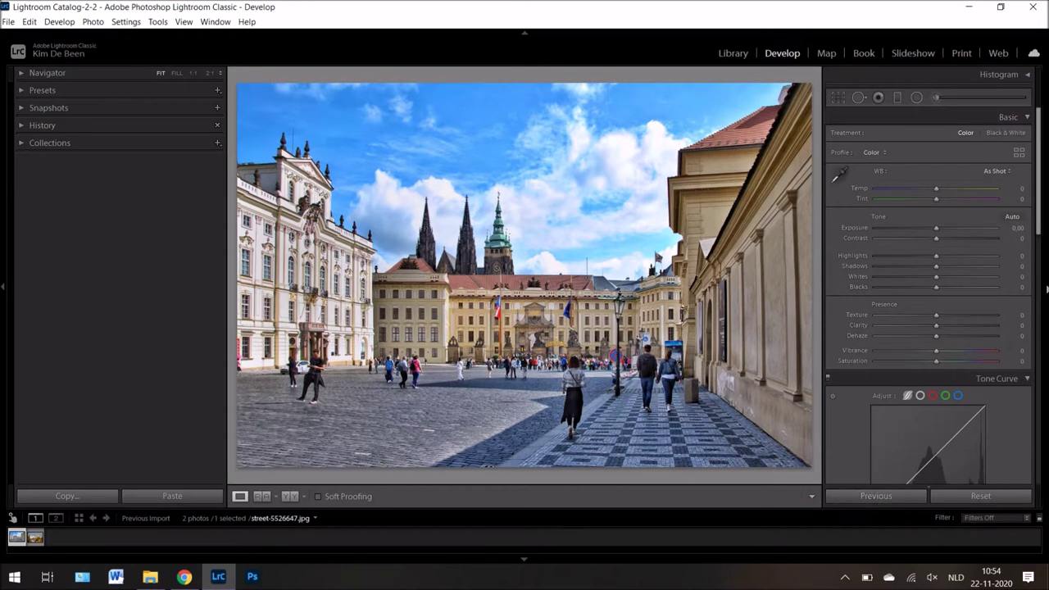
click(1020, 191)
Set Temp to +2, Exposure to +0.40 and Contrast to +25 in the Basic panel.
text(2)
key(Return)
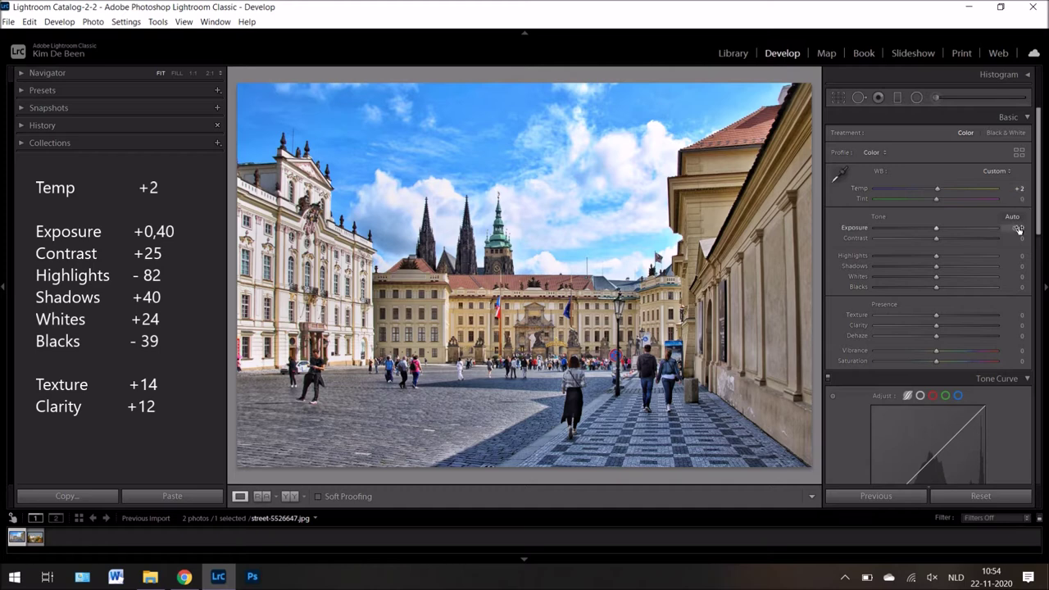
click(938, 231)
key(Up)
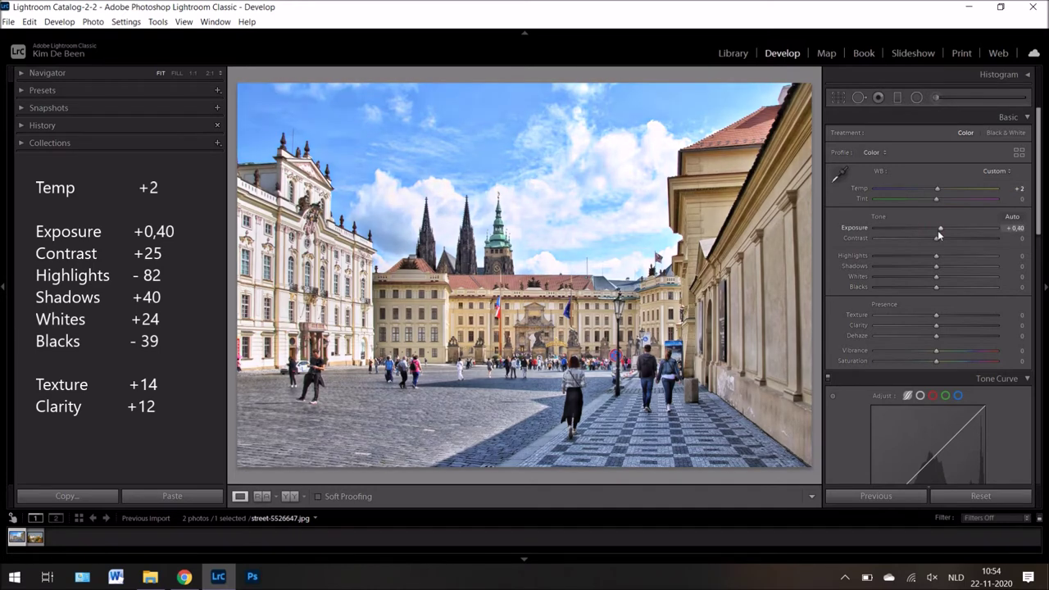
key(Up)
key(Up)
key(Up)
key(Up)
key(Up)
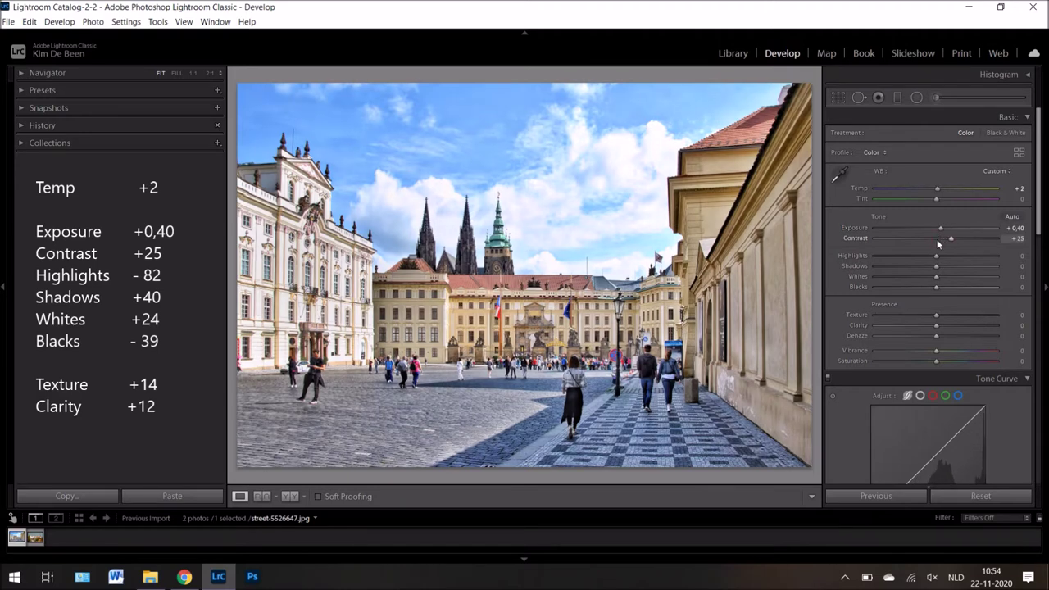
Set Highlights -82, Shadows +40, Whites +24, Blacks -39, Texture +14 and Clarity +12.
mouse_move(936, 253)
mouse_down()
mouse_move(886, 256)
mouse_move(960, 268)
mouse_up()
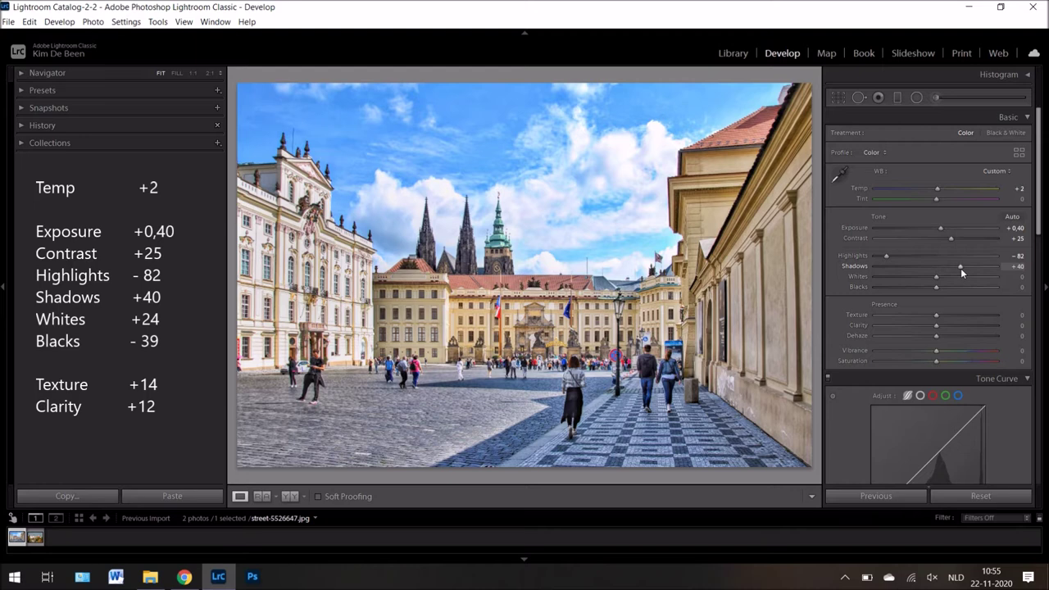
mouse_move(936, 276)
mouse_down()
mouse_move(952, 281)
mouse_move(921, 288)
mouse_up()
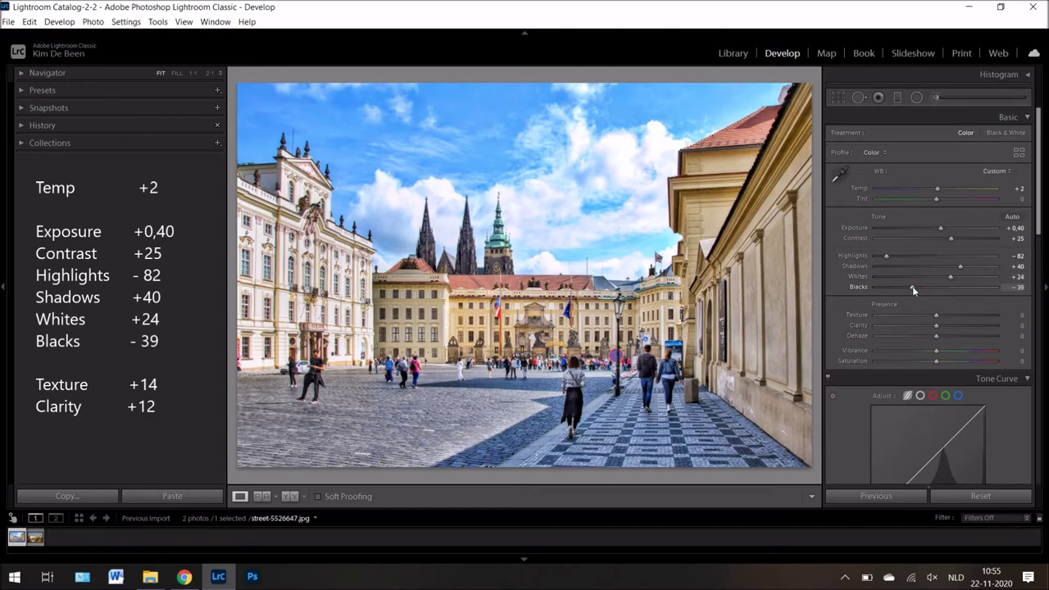
drag(938, 314, 940, 317)
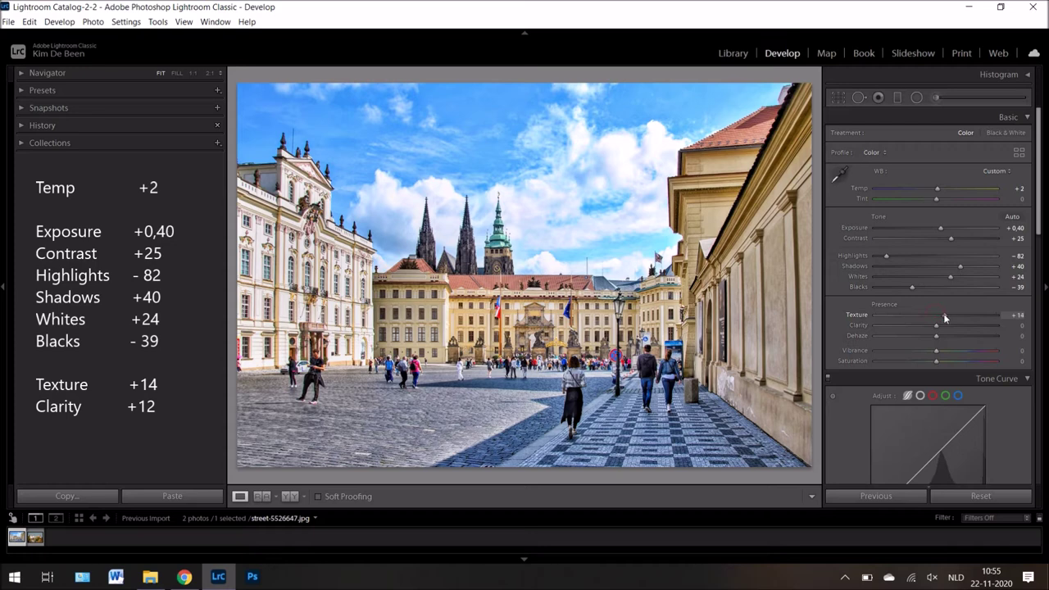
drag(936, 326, 942, 329)
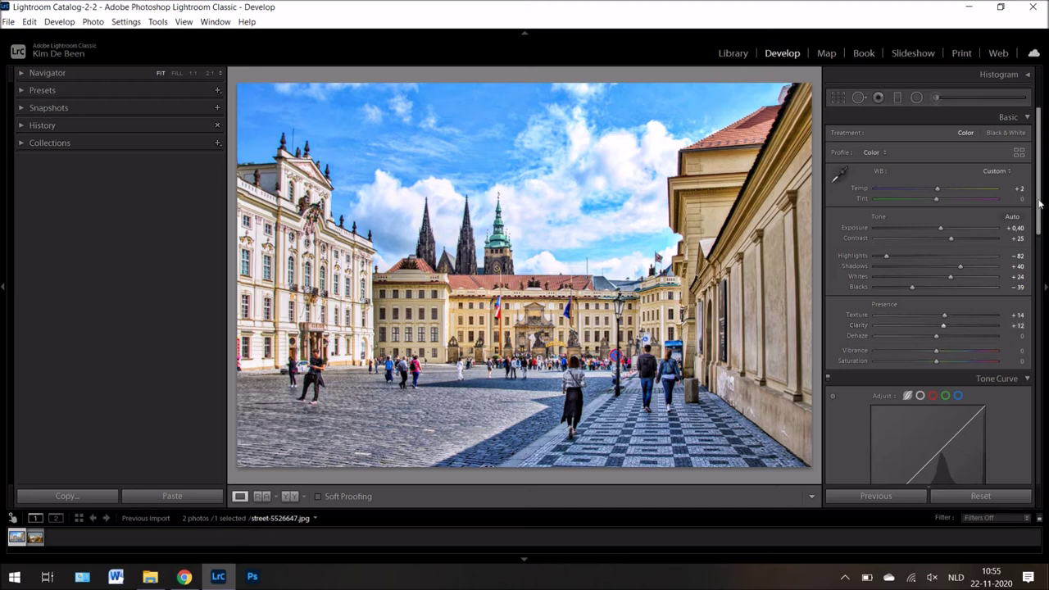
drag(1040, 200, 1041, 270)
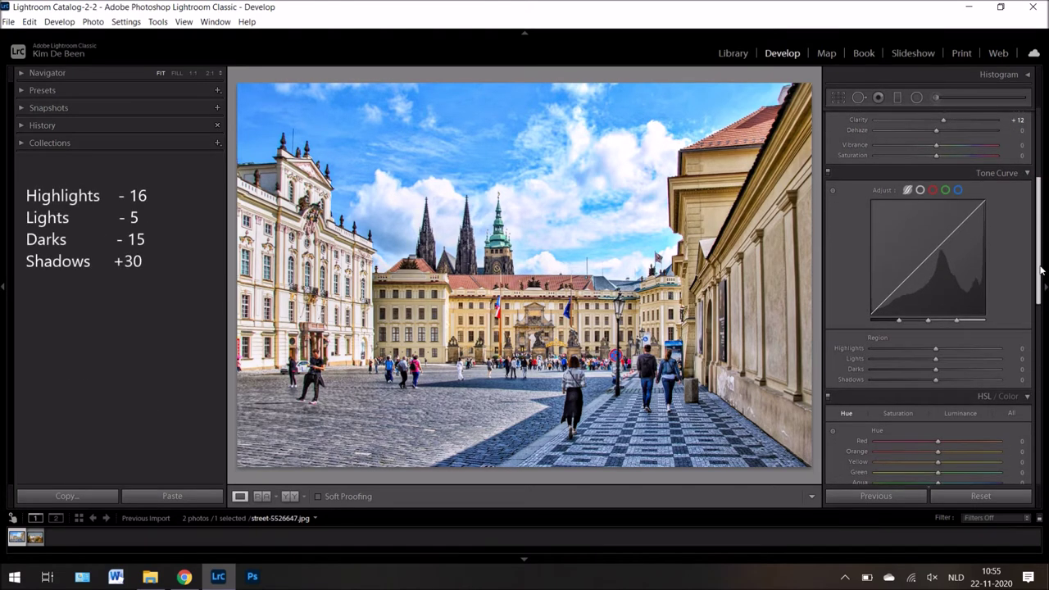
Set tone curve regions to Highlights -16, Lights -5, Darks -15 and Shadows +30.
drag(937, 348, 928, 351)
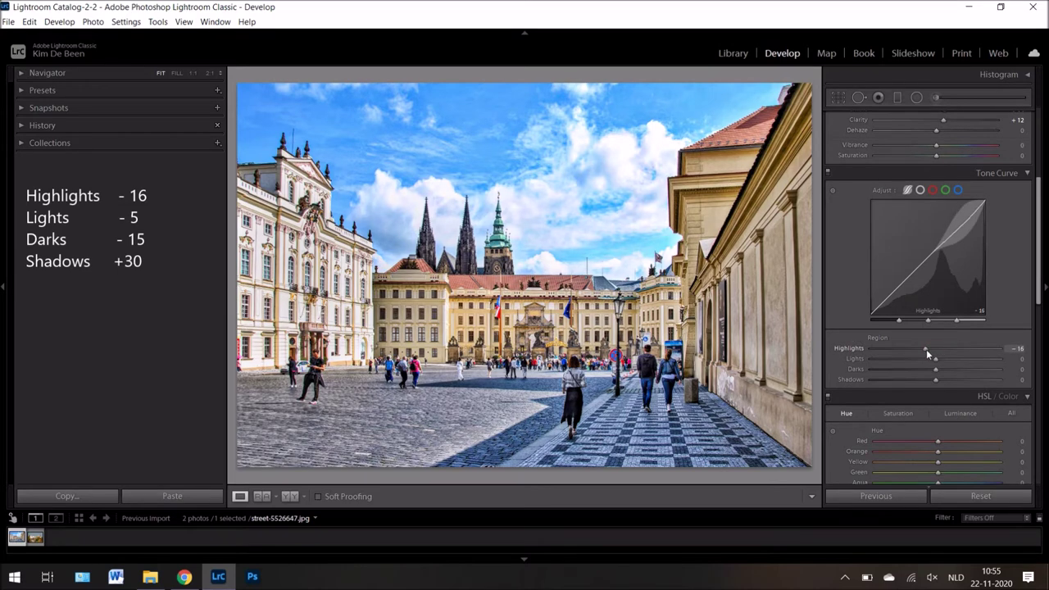
drag(938, 358, 935, 361)
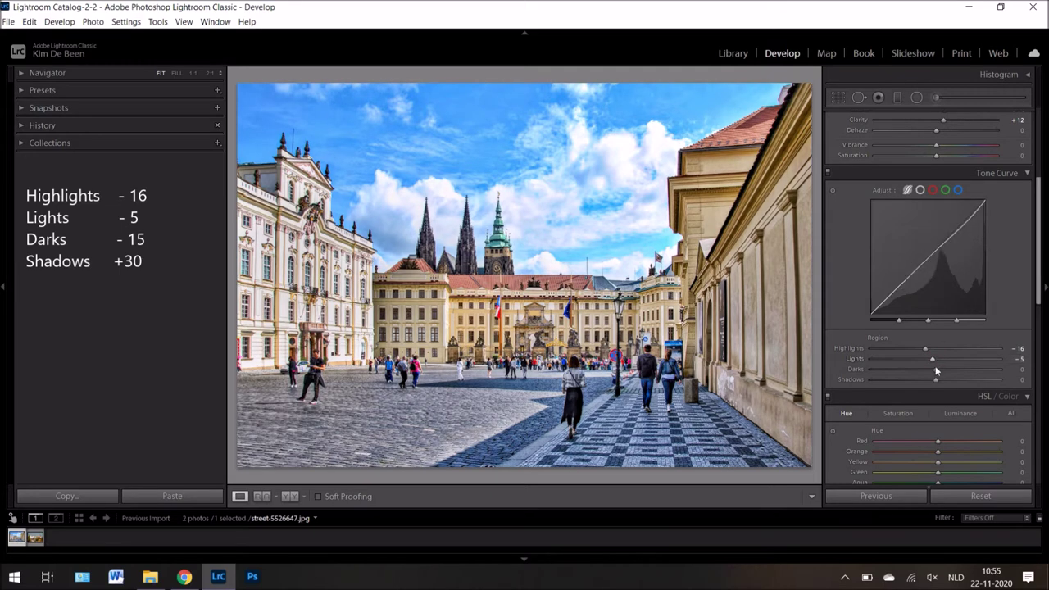
drag(937, 370, 923, 370)
key(Up)
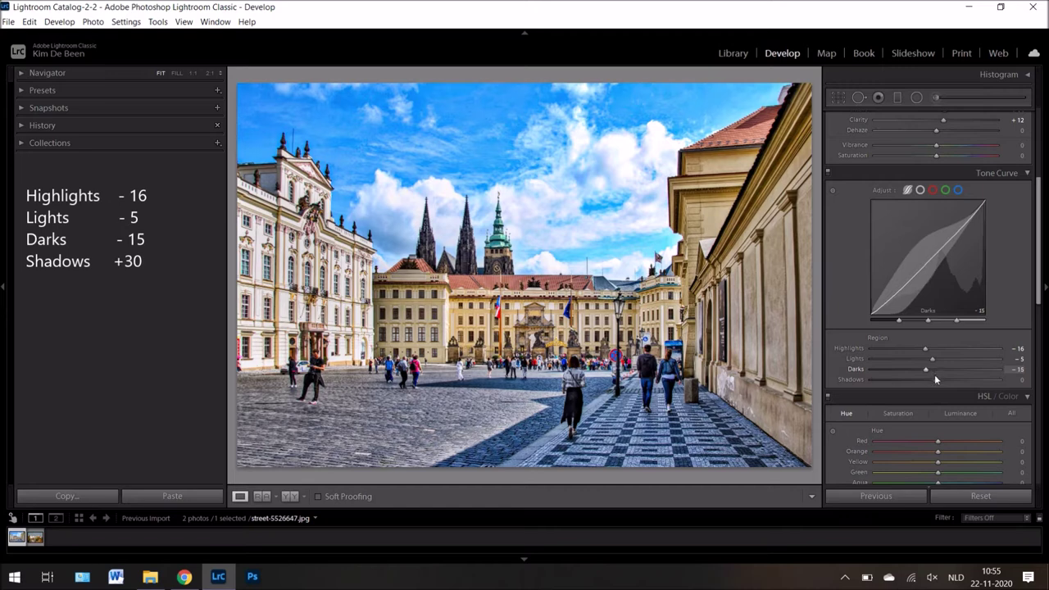
key(Up)
key(Up)
key(Up)
key(Up)
key(Up)
key(Up)
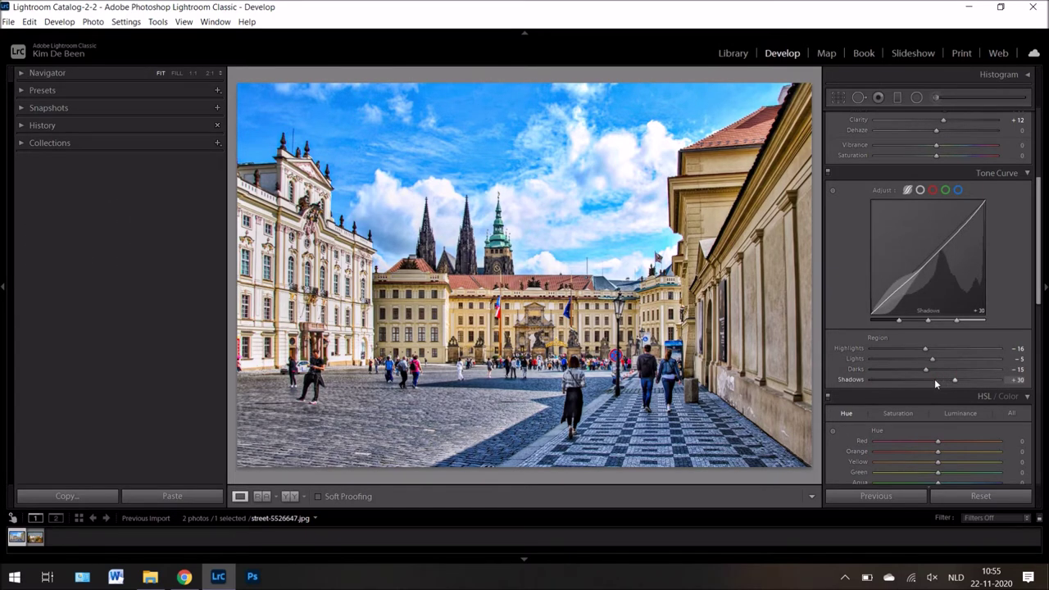
drag(1040, 263, 1037, 322)
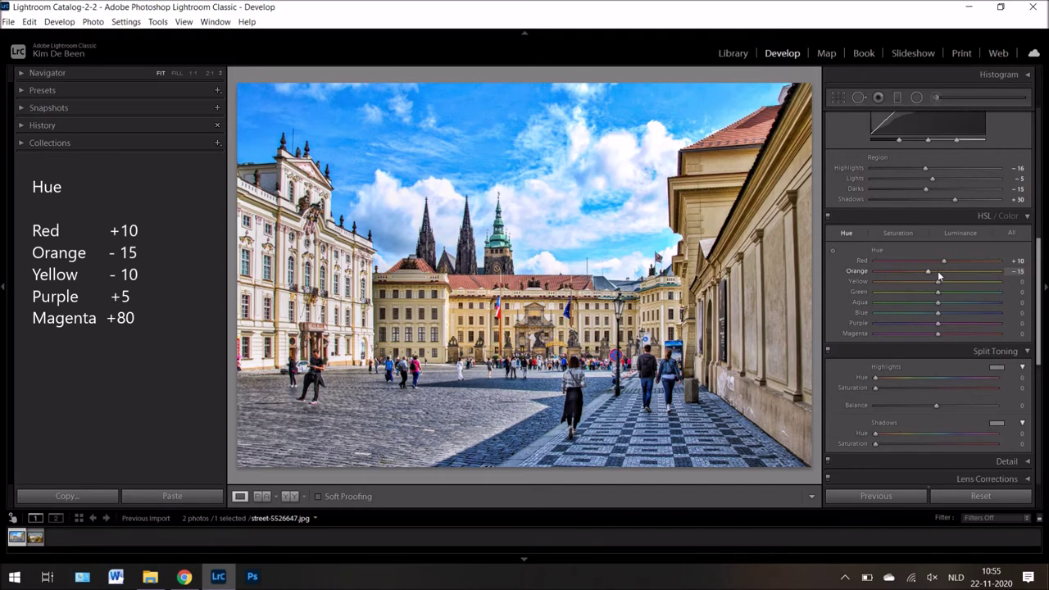
Set HSL hues Yellow -10, Purple +5 and Magenta +80, then show the Saturation sliders.
scroll(939, 285, down, 5)
drag(978, 335, 987, 336)
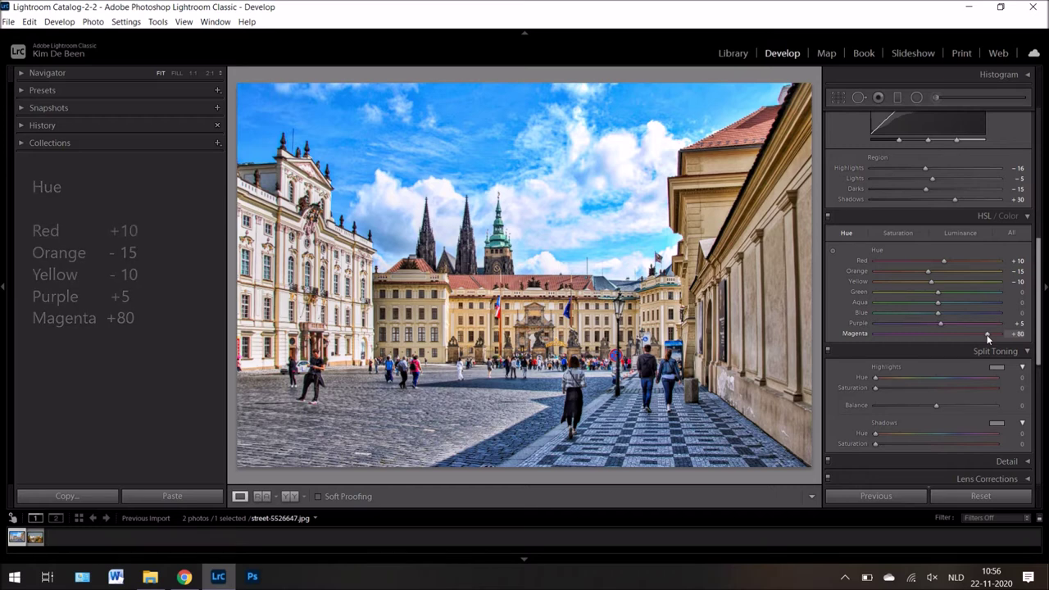
click(897, 234)
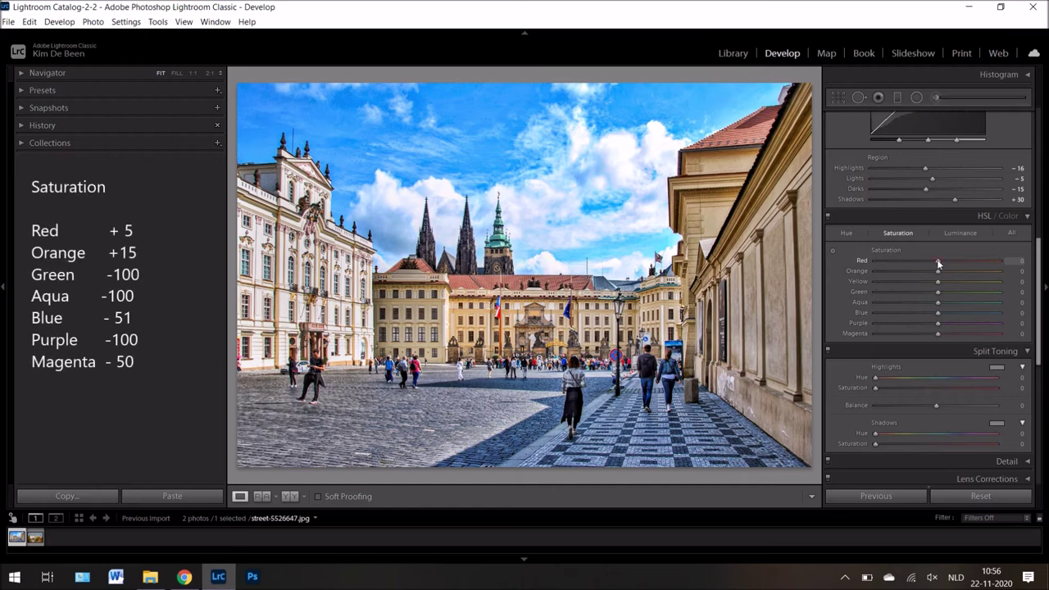
Set HSL saturation to Red +5, Orange +15, Green/Aqua/Purple -100, Blue -51, Magenta -50.
drag(939, 262, 941, 262)
drag(938, 293, 879, 289)
drag(938, 303, 876, 301)
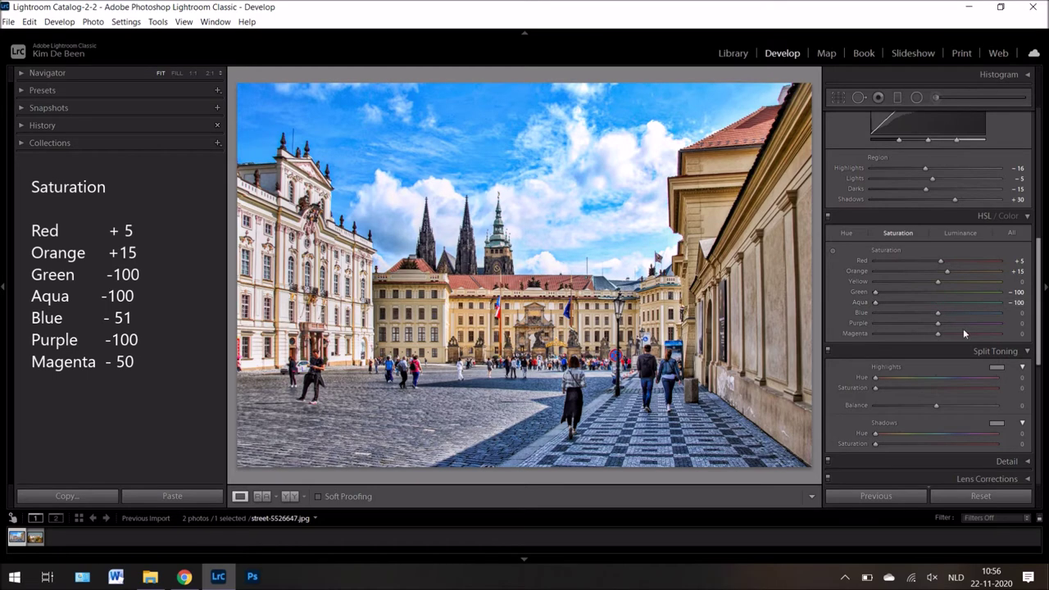
drag(938, 313, 907, 316)
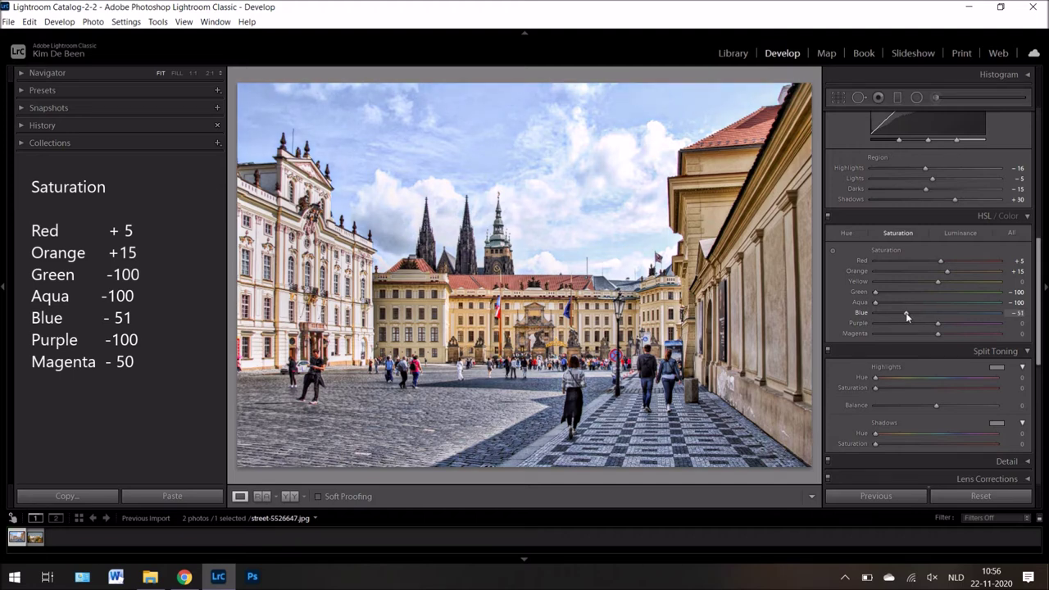
drag(939, 324, 871, 323)
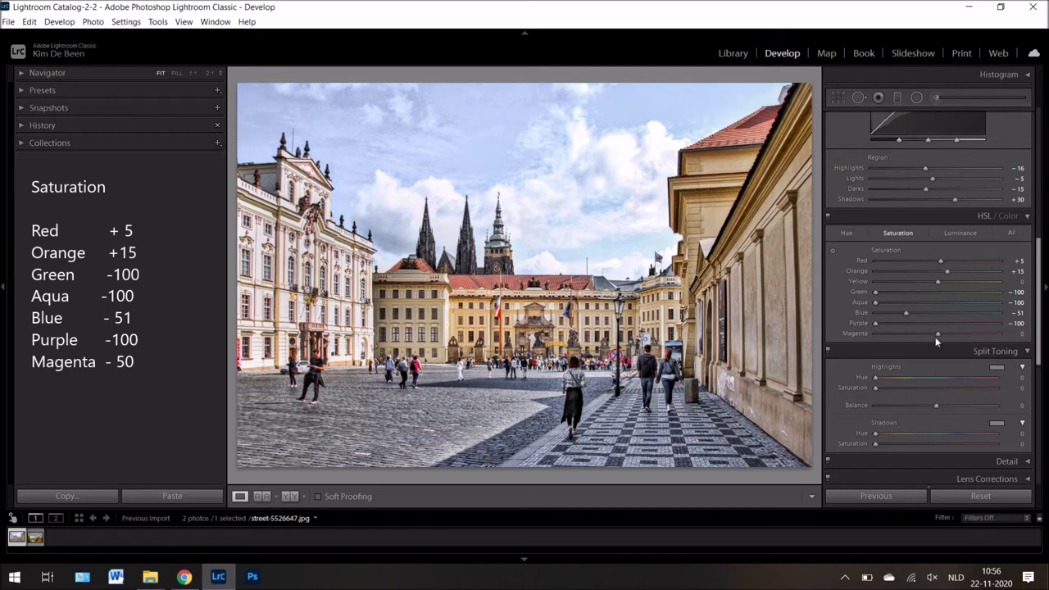
drag(936, 334, 916, 339)
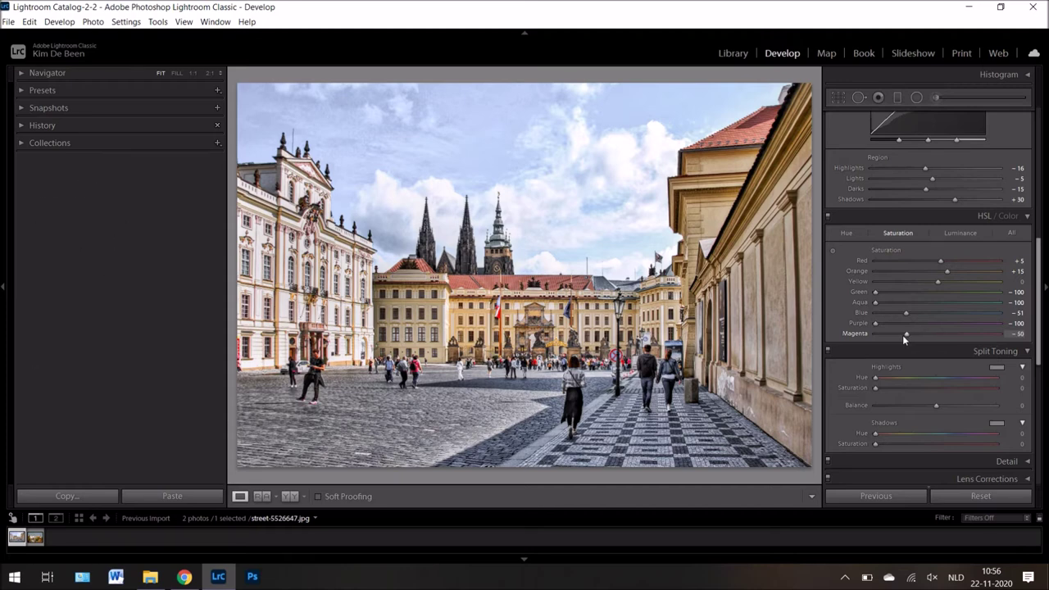
click(961, 234)
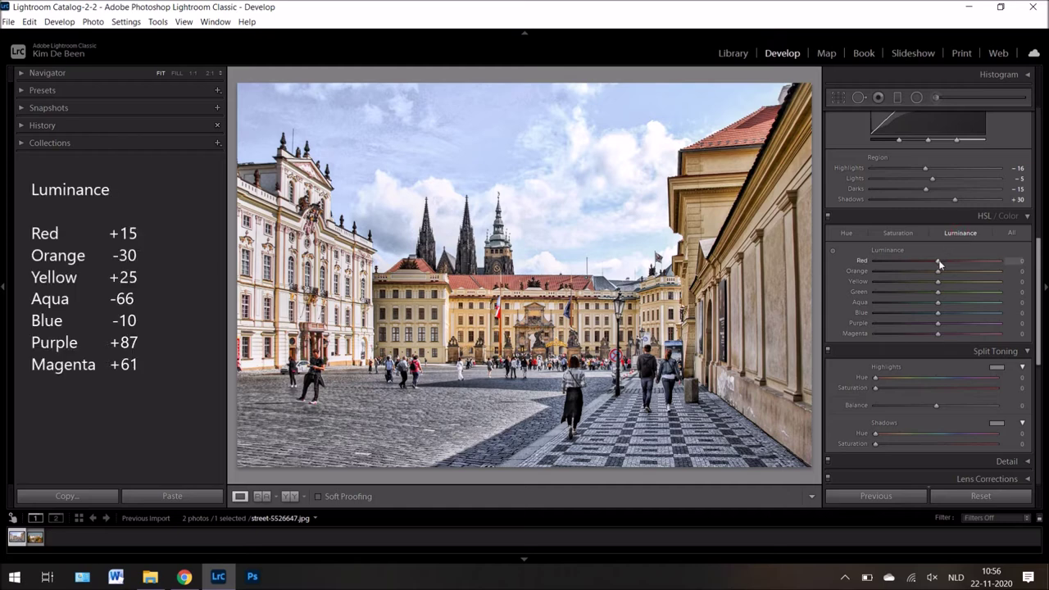
Set HSL luminance Red +15, Orange -30, Yellow +25, Aqua -66, Blue -10, Purple +87, Magenta +61.
key(Up)
key(Up)
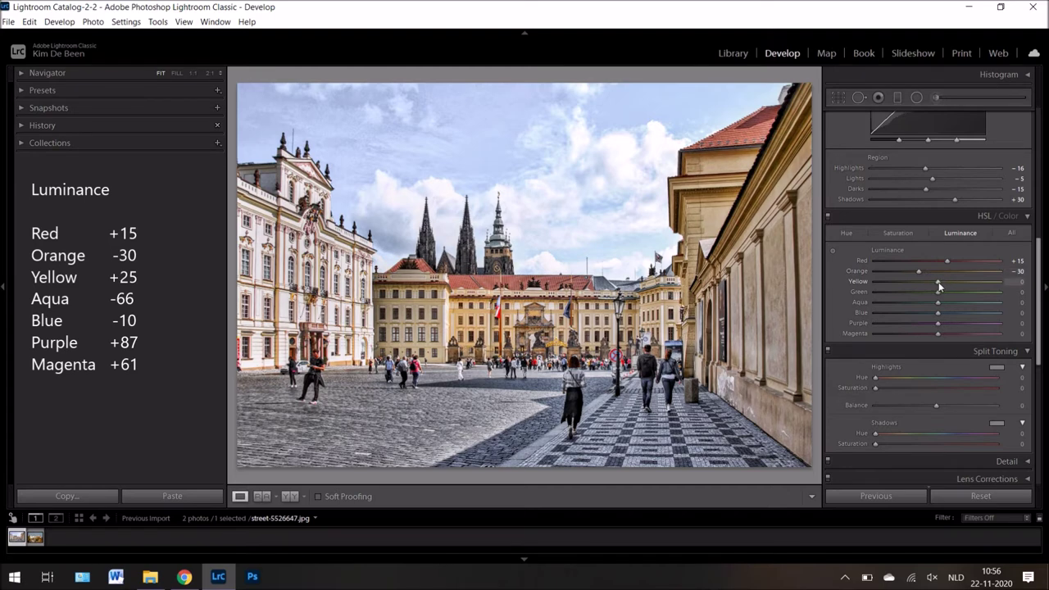
key(Up)
key(Up)
key(Up)
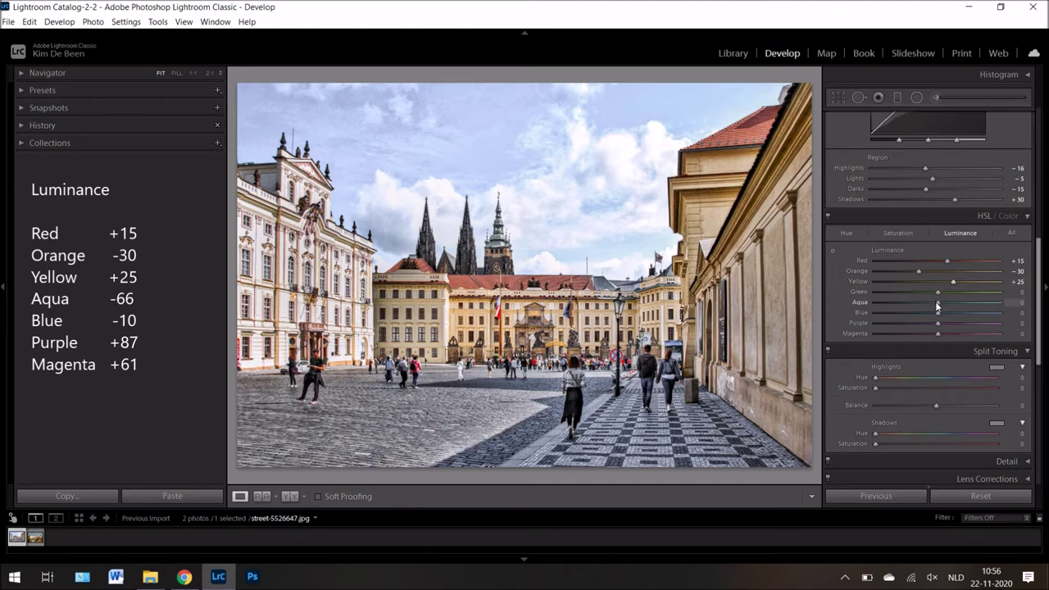
drag(939, 305, 912, 305)
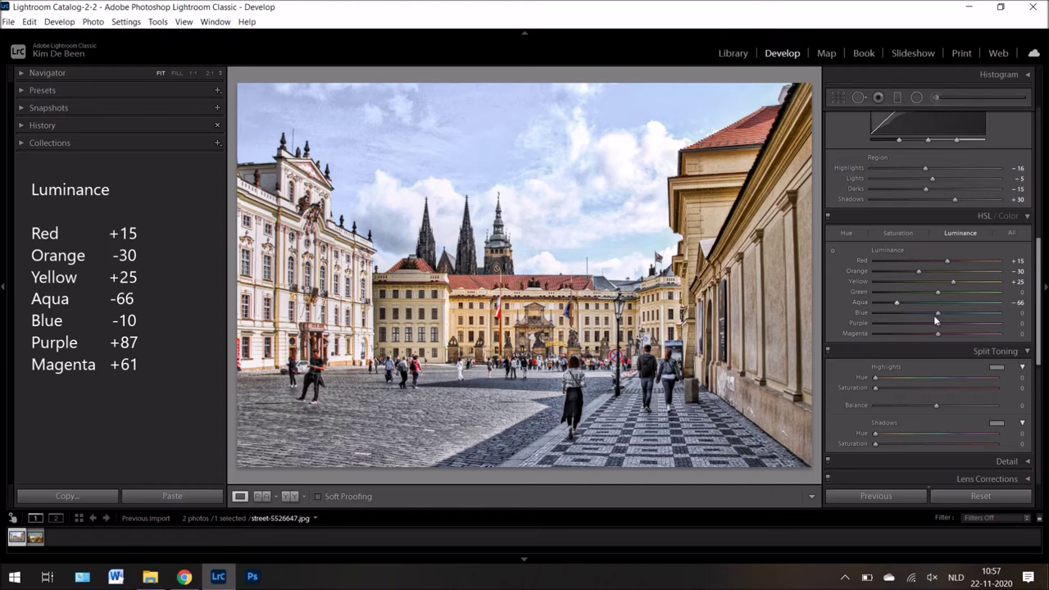
drag(937, 316, 936, 312)
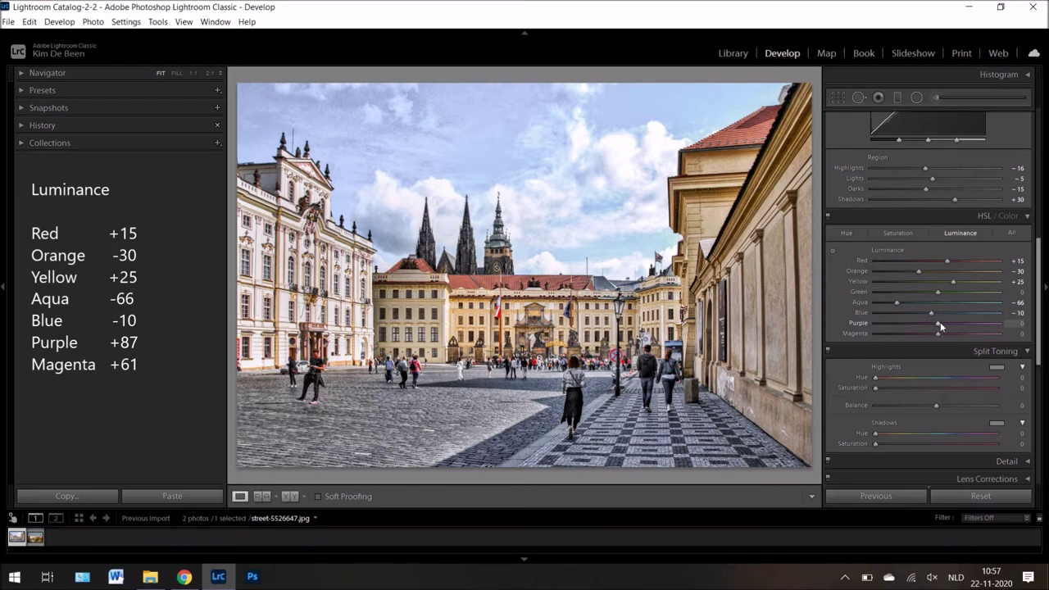
drag(991, 323, 994, 323)
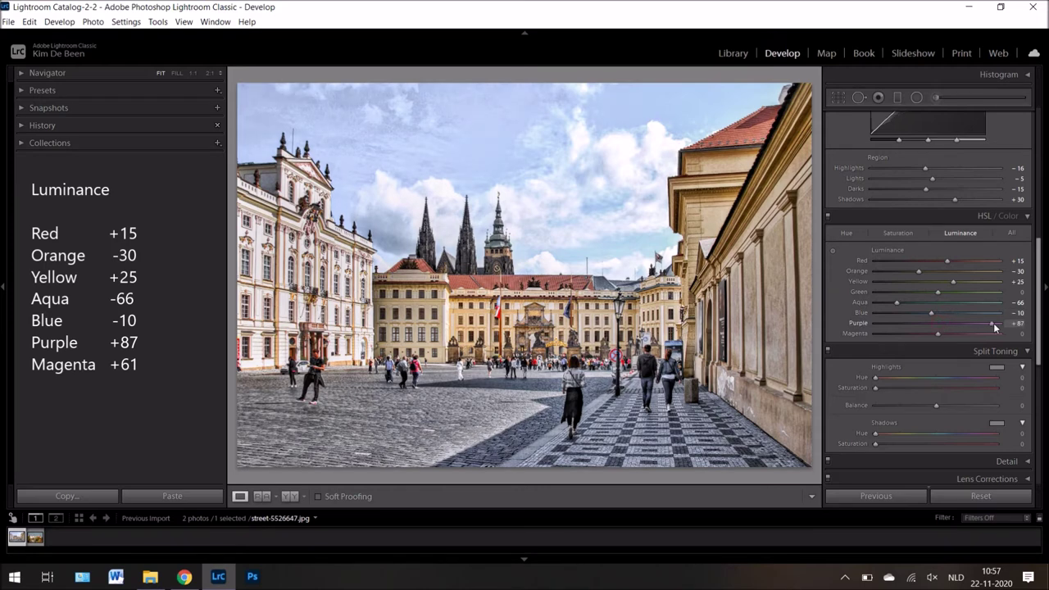
drag(942, 335, 970, 333)
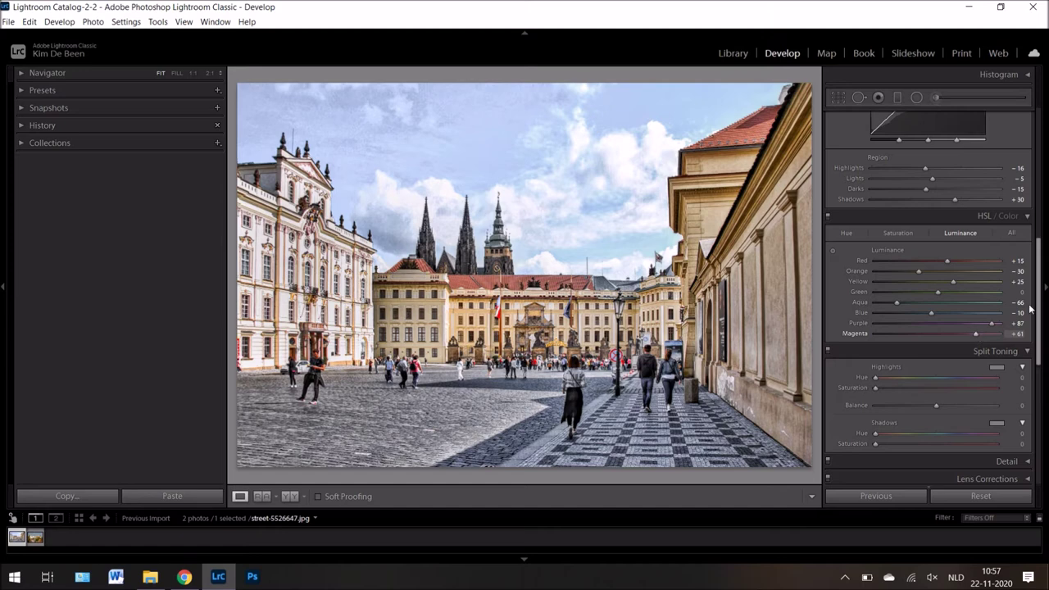
scroll(1038, 305, down, 1)
Tint the split-toning highlights with hue 305 and saturation 5.
scroll(1038, 332, down, 1)
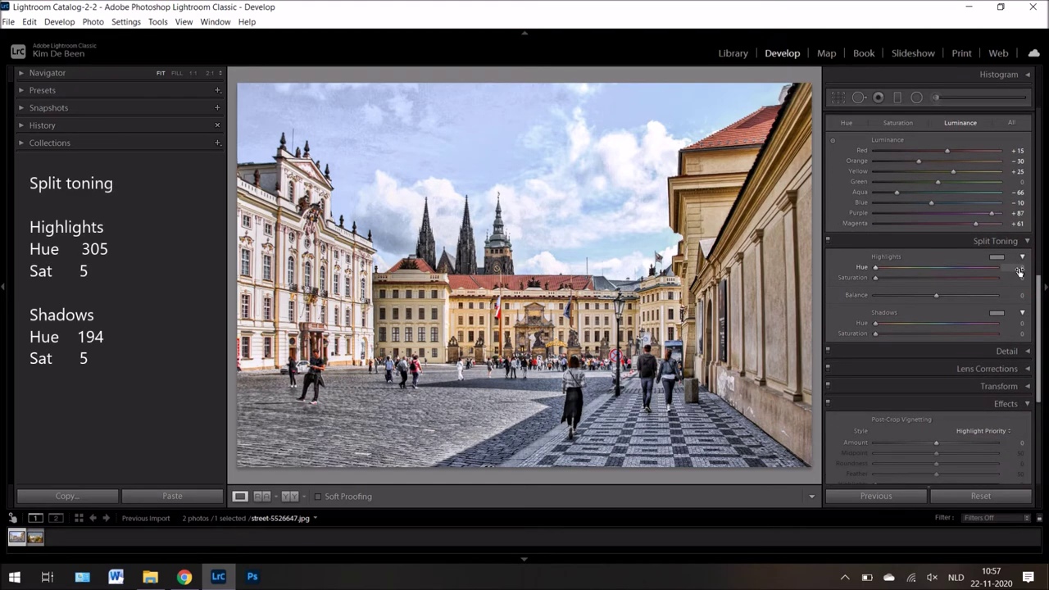
click(1020, 269)
text(305)
key(BackSpace)
key(BackSpace)
text(05)
key(Return)
click(1020, 278)
text(5)
key(Return)
Tint the split-toning shadows with hue 194 and saturation 5.
click(1022, 324)
text(194)
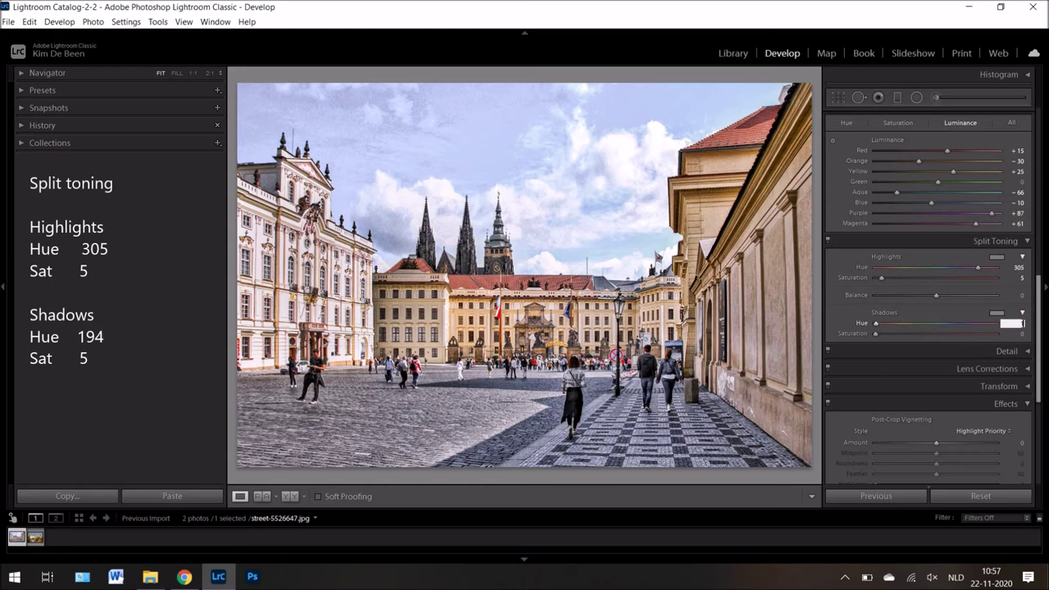
key(Return)
click(1022, 333)
text(5)
key(Return)
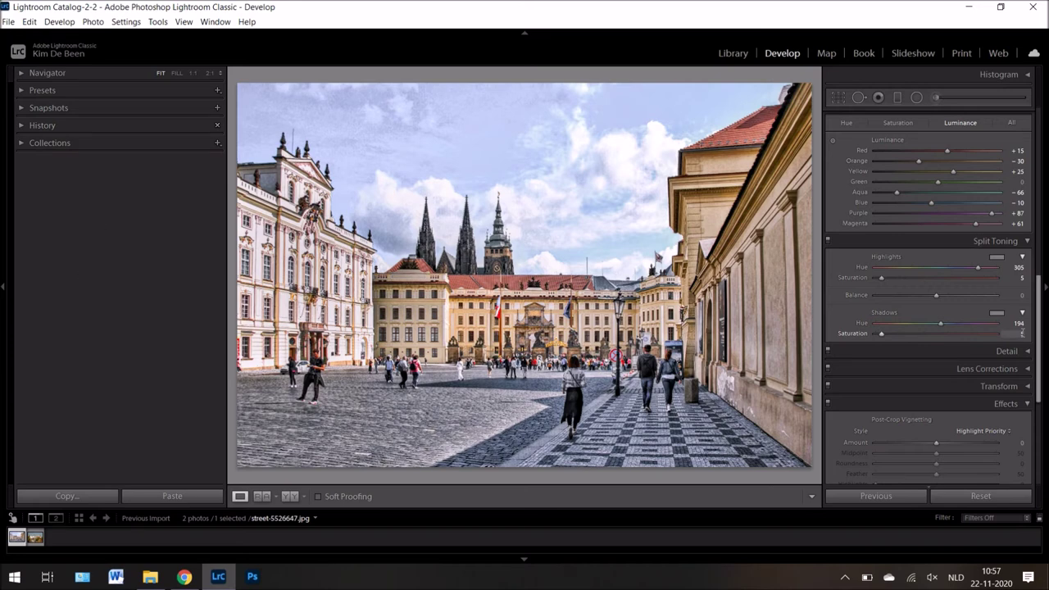
drag(1040, 322, 1039, 385)
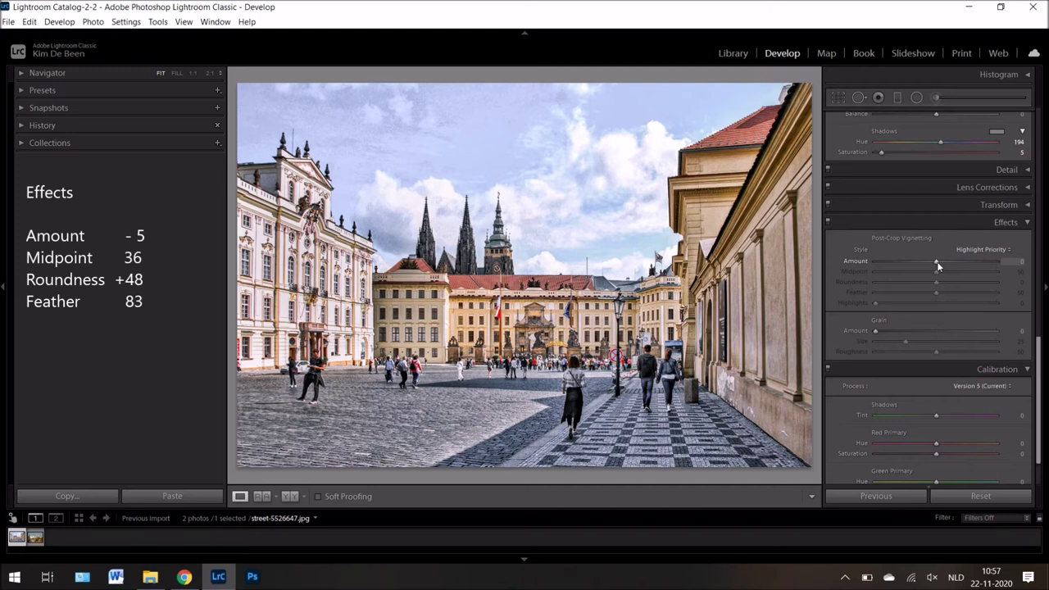
Set post-crop vignetting to Amount -5, Midpoint 36, Roundness +48 and Feather 83.
key(shift+Down)
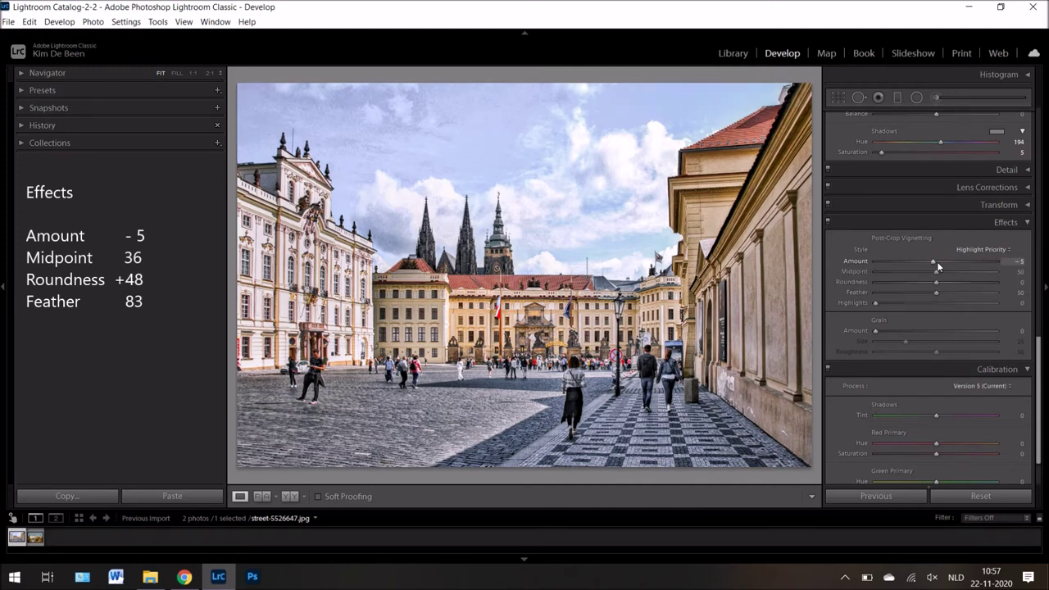
drag(937, 271, 932, 271)
drag(951, 296, 959, 299)
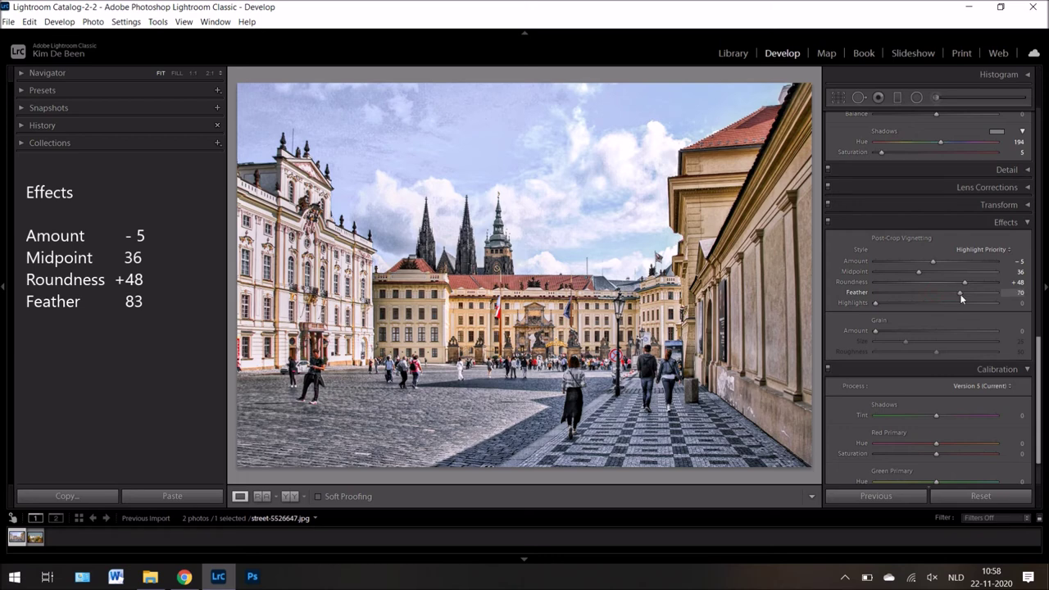
drag(975, 298, 977, 298)
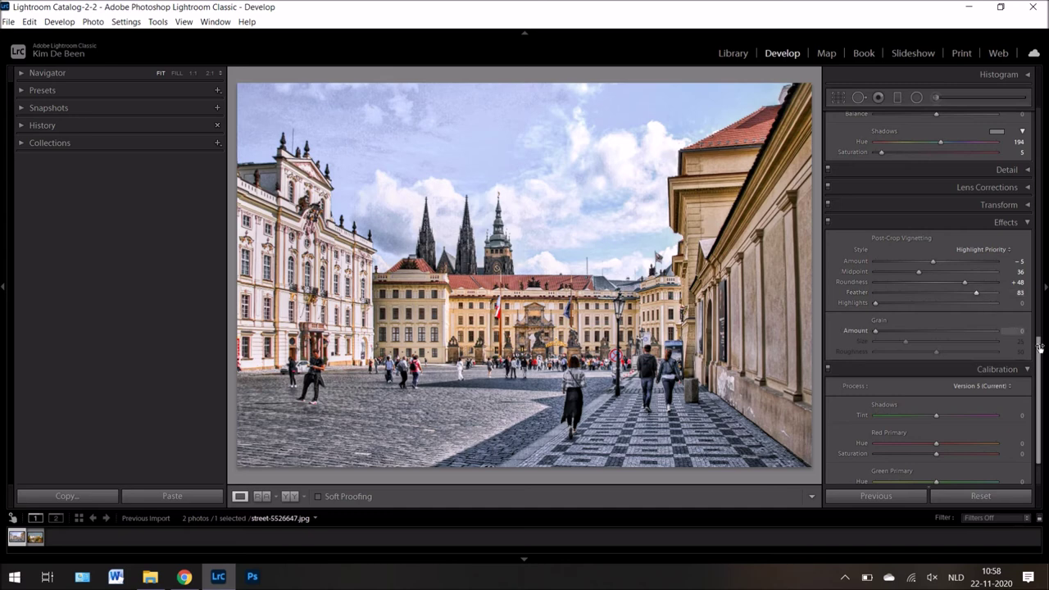
drag(1039, 347, 1043, 414)
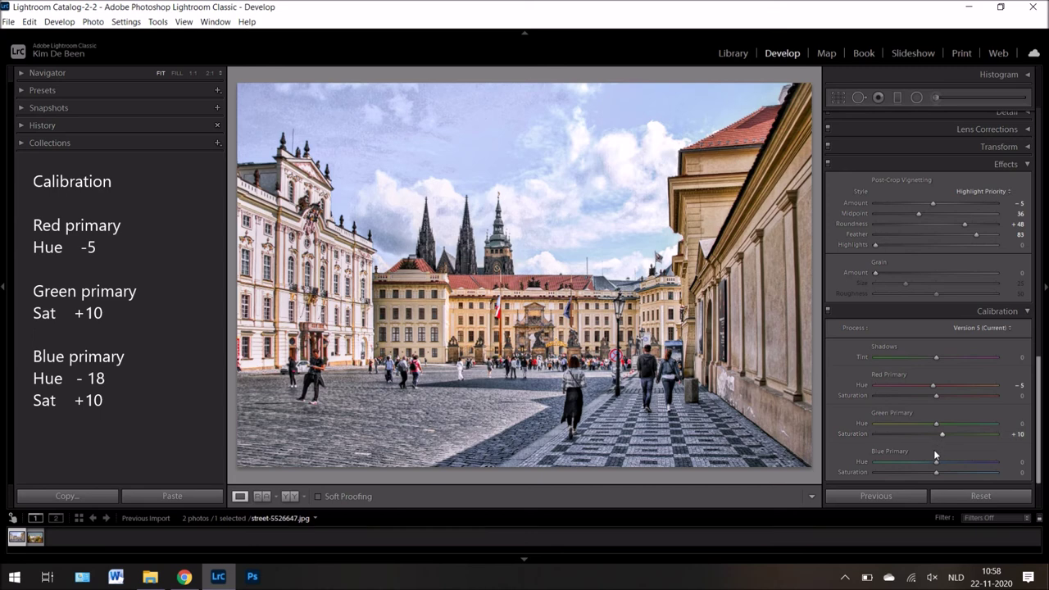
Set the Blue Primary calibration to hue -18 and saturation +10.
drag(934, 465, 932, 468)
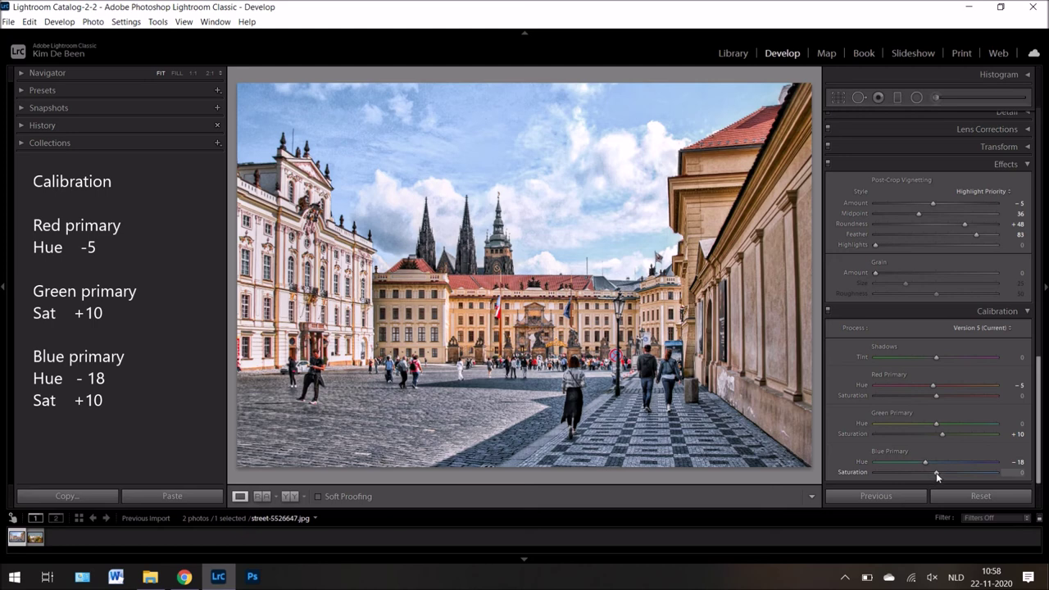
drag(937, 474, 938, 476)
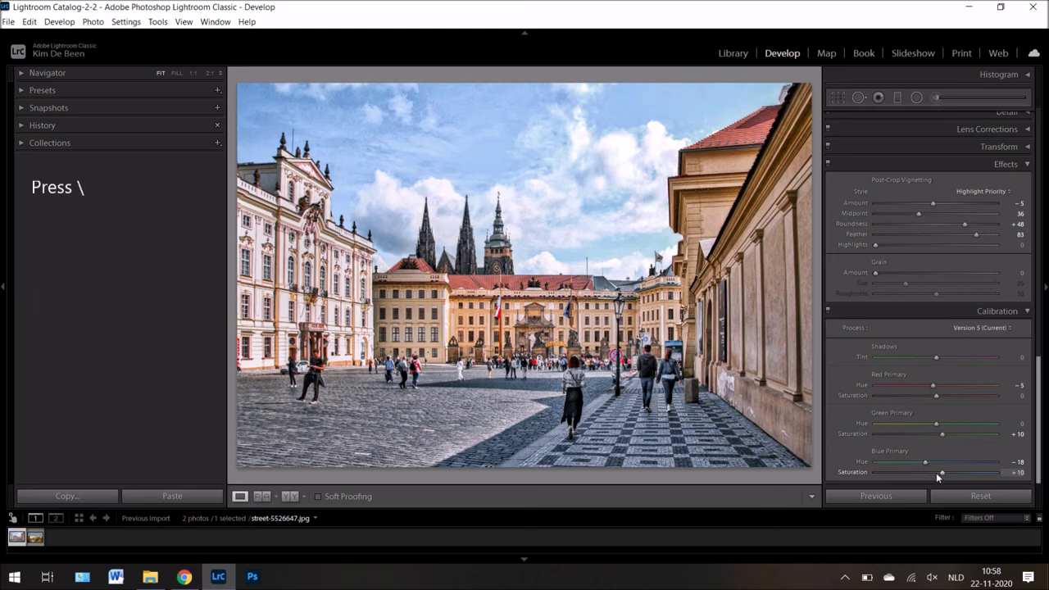
key(backslash)
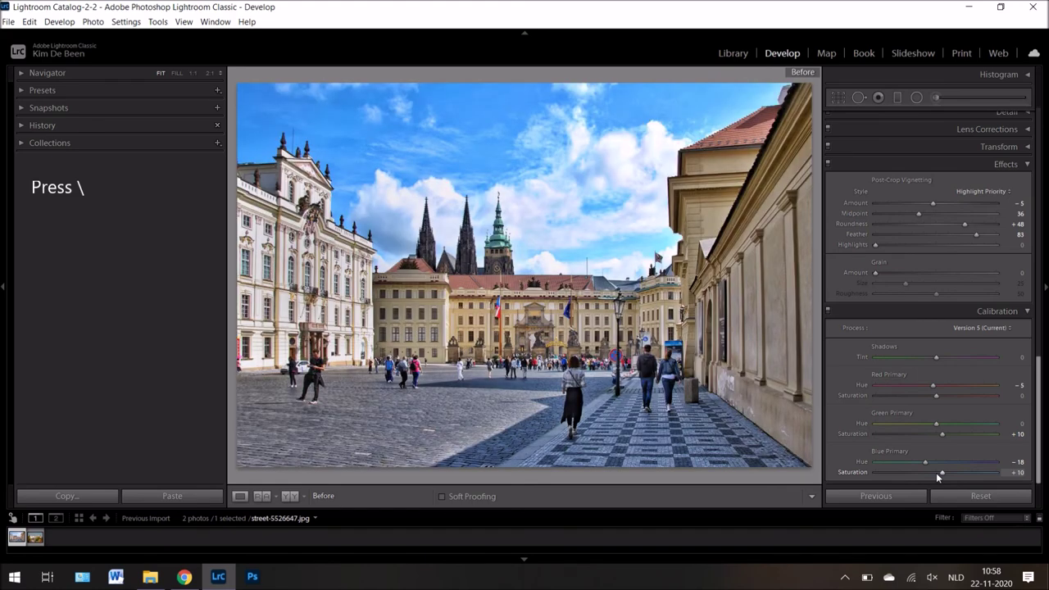
key(backslash)
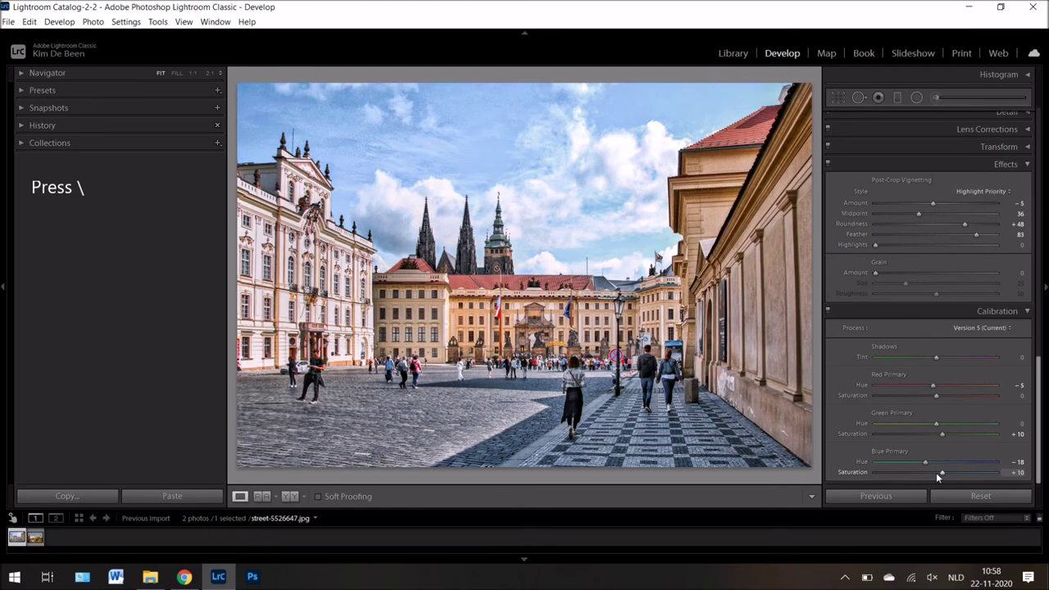
key(y)
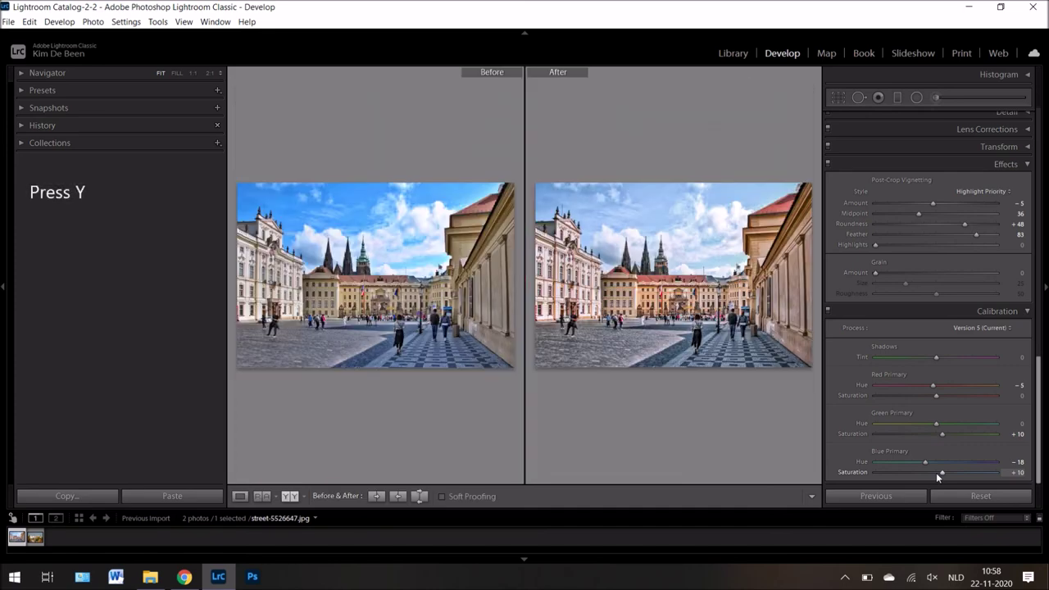
key(y)
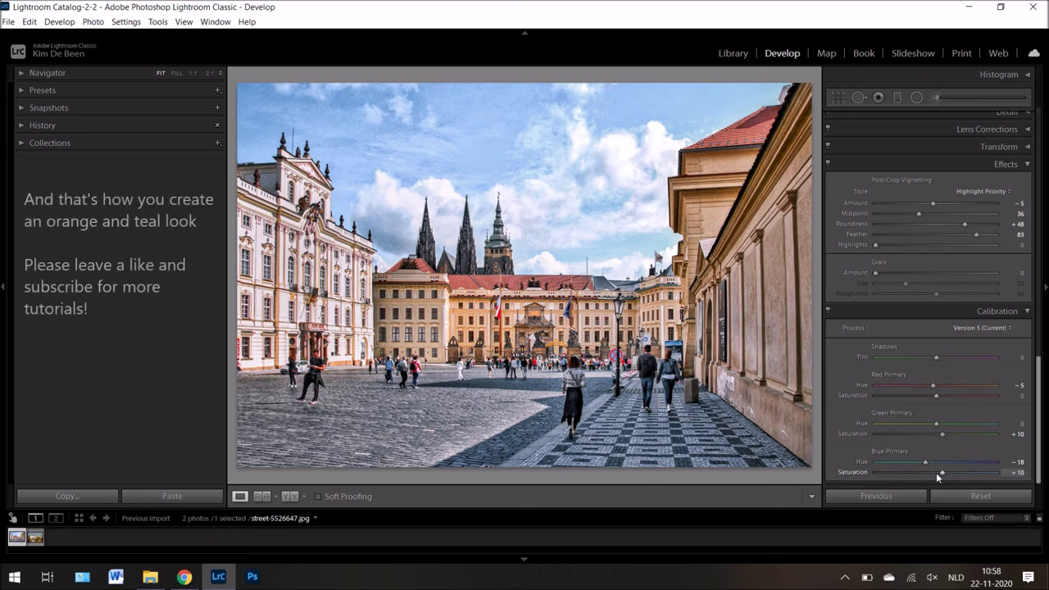